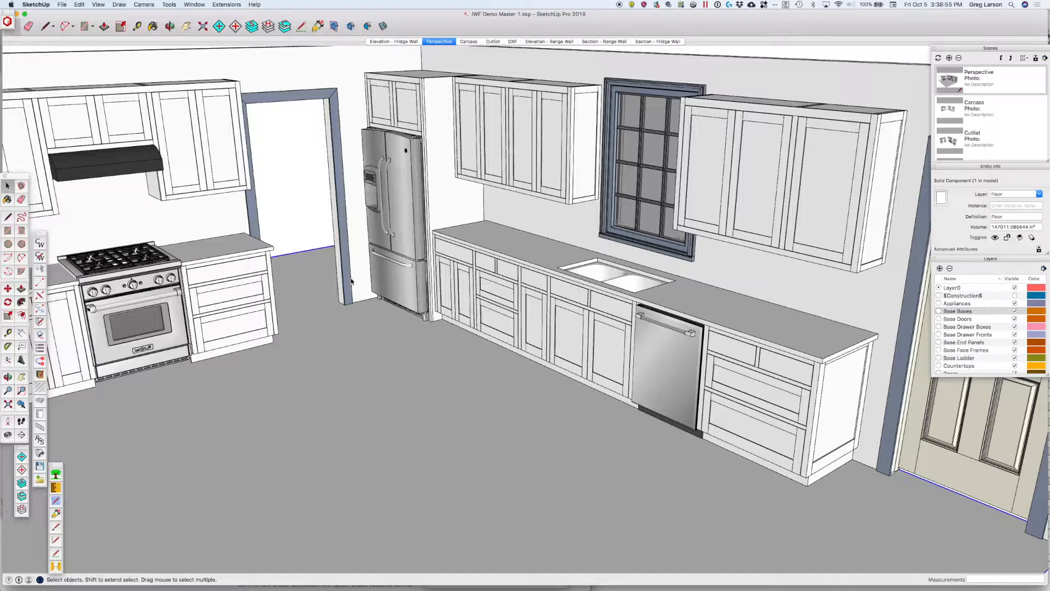
# - In the CabWriter settings, keep the base doors as Frame and Panel and set their frame and panel style to Profile Cope & Stick
pyautogui.click(40, 256)
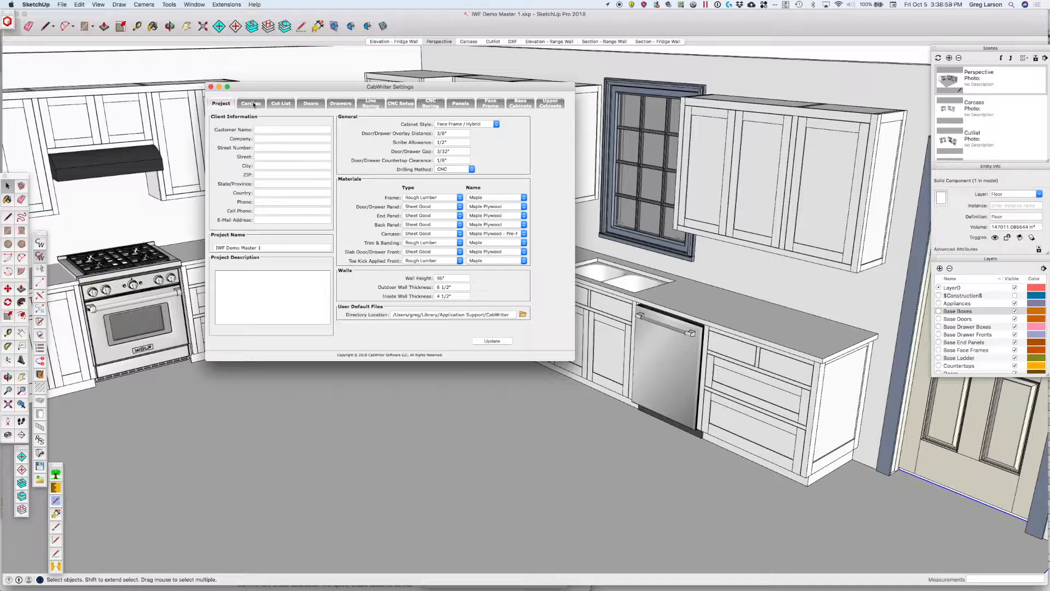
pyautogui.click(310, 104)
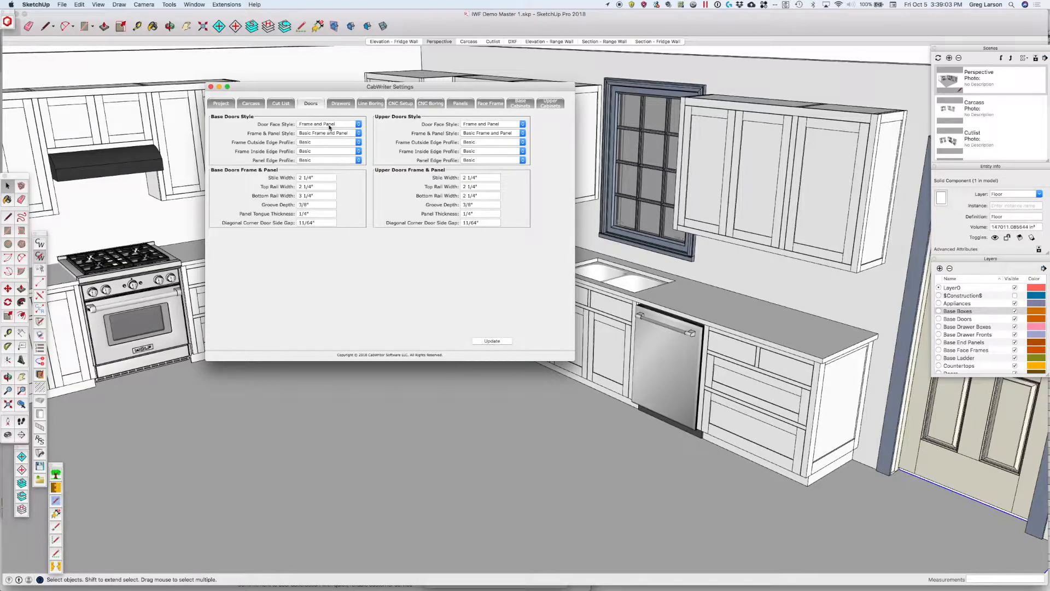
pyautogui.click(330, 125)
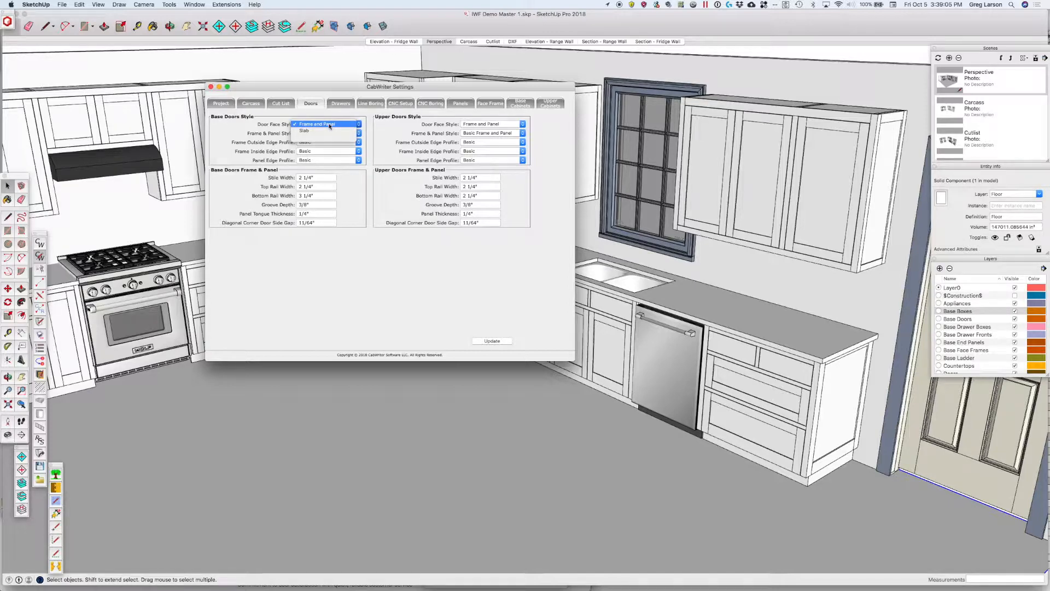
pyautogui.click(329, 125)
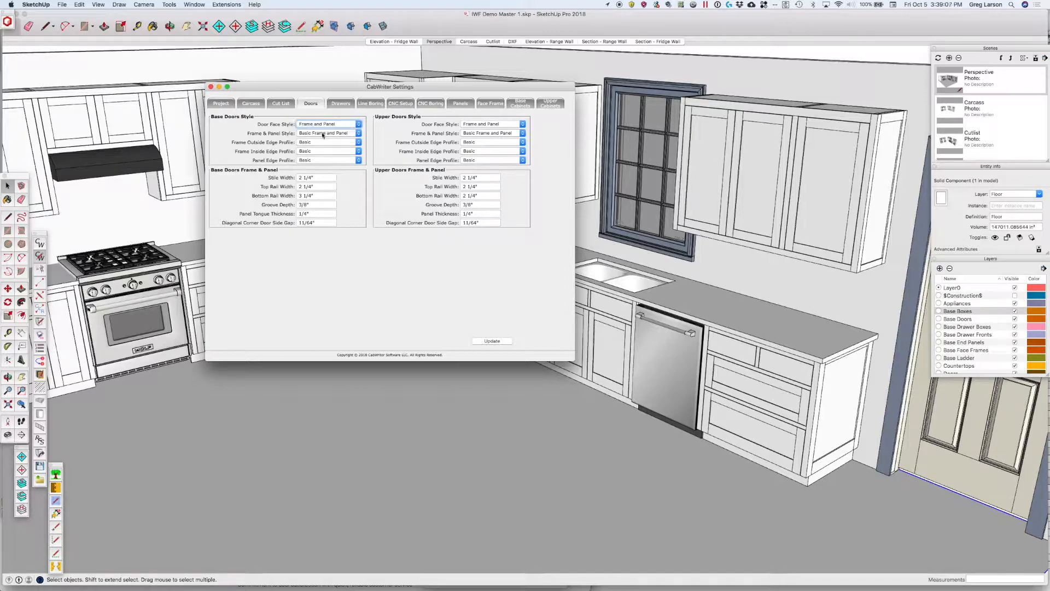
pyautogui.click(322, 134)
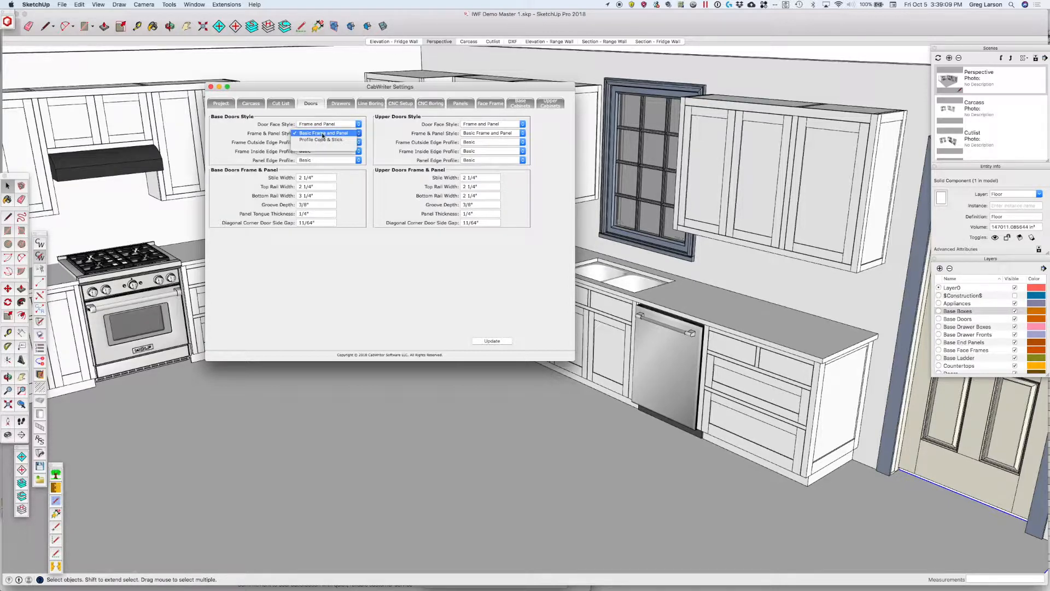
pyautogui.click(324, 140)
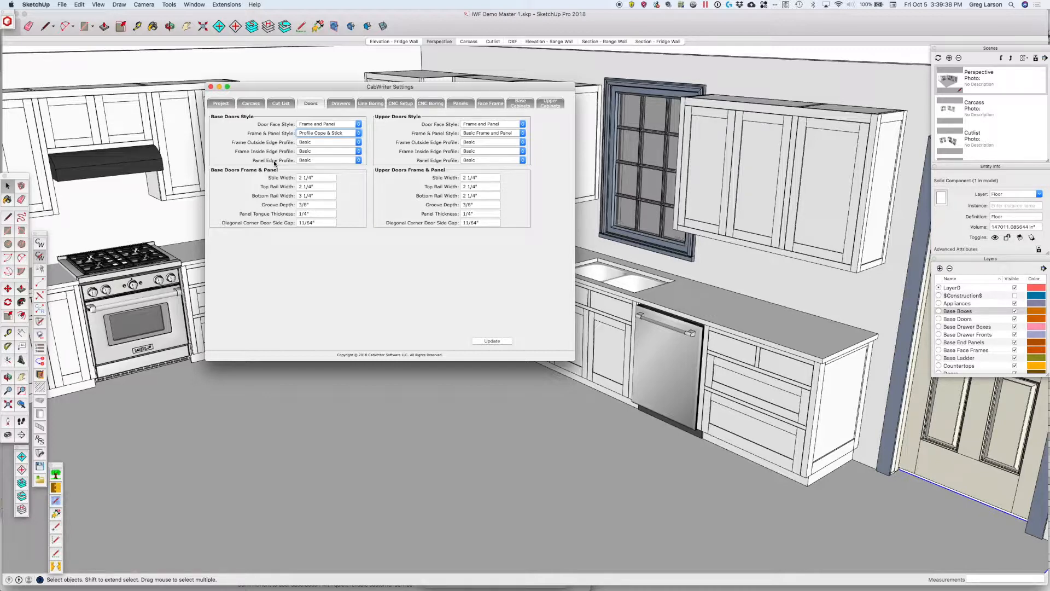
# - Keep the base doors' outside edge profile Basic, and set the frame inside edge profile to Ogee and the panel edge profile to Standard Raised
pyautogui.click(326, 144)
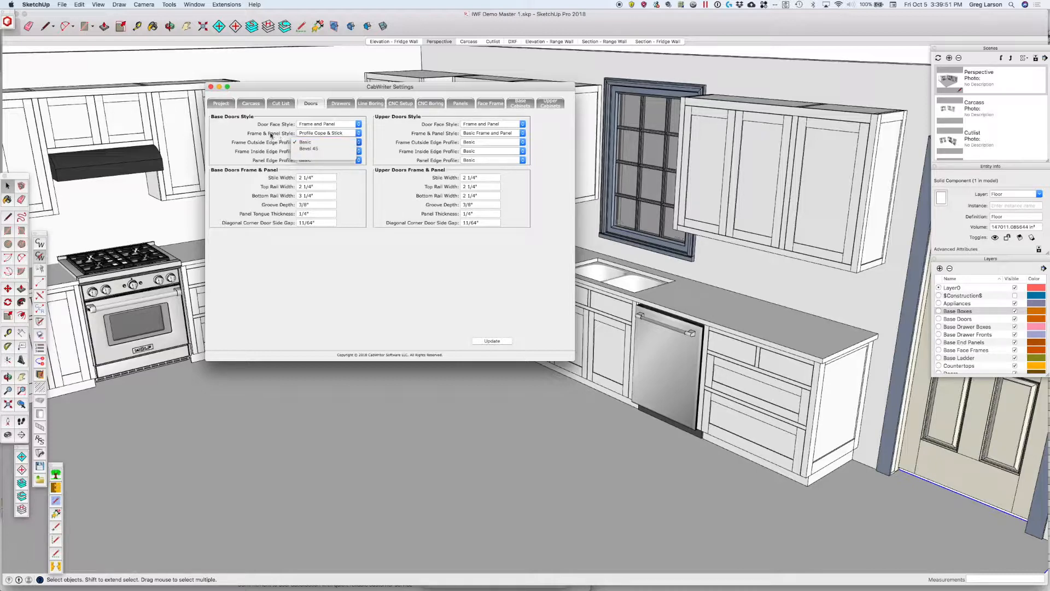
pyautogui.click(267, 151)
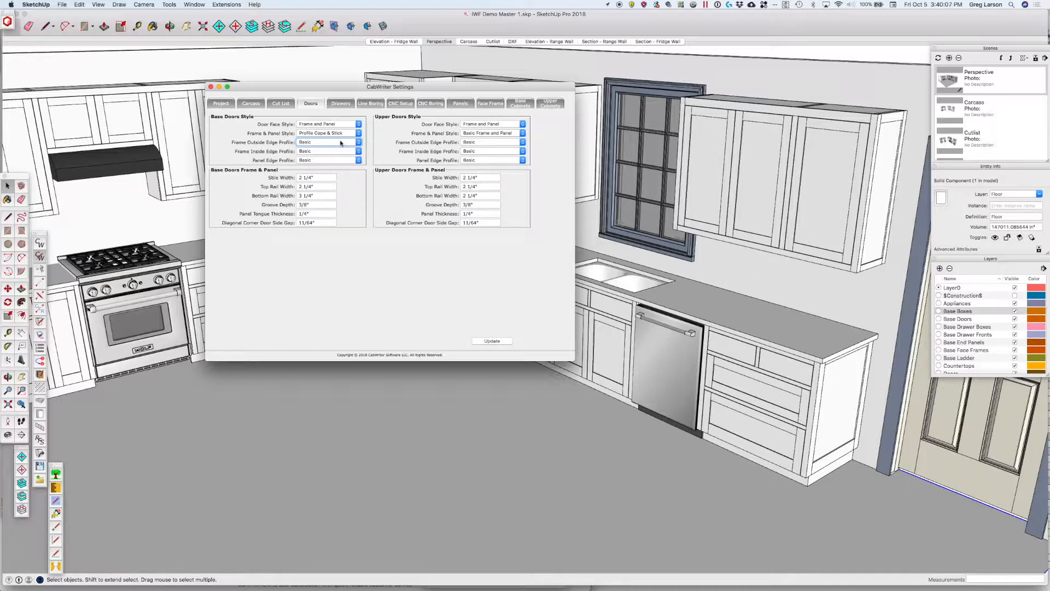
pyautogui.click(333, 152)
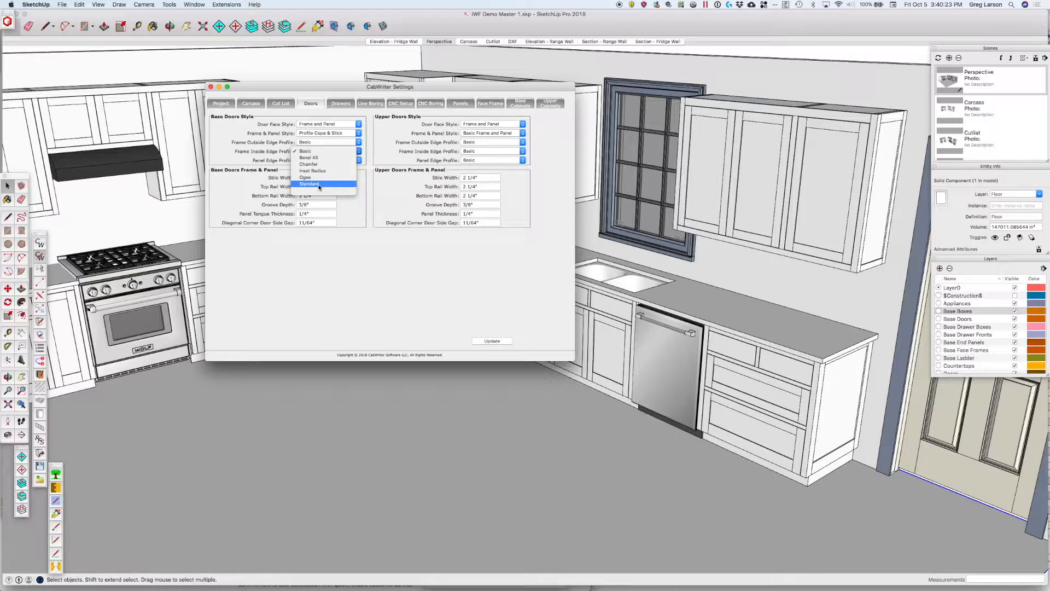
pyautogui.click(375, 185)
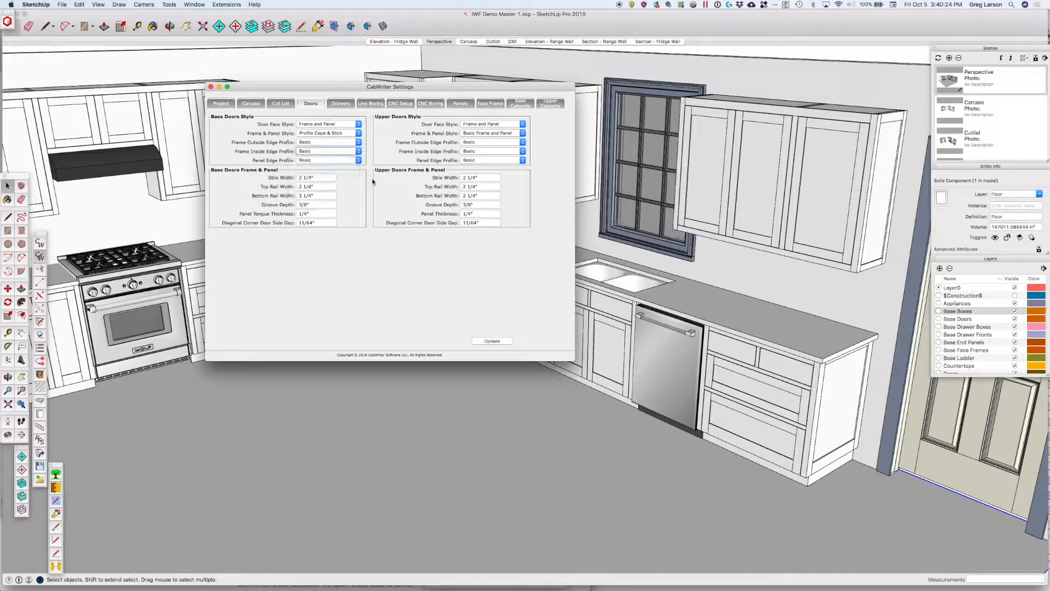
pyautogui.click(338, 152)
pyautogui.click(329, 177)
pyautogui.click(331, 161)
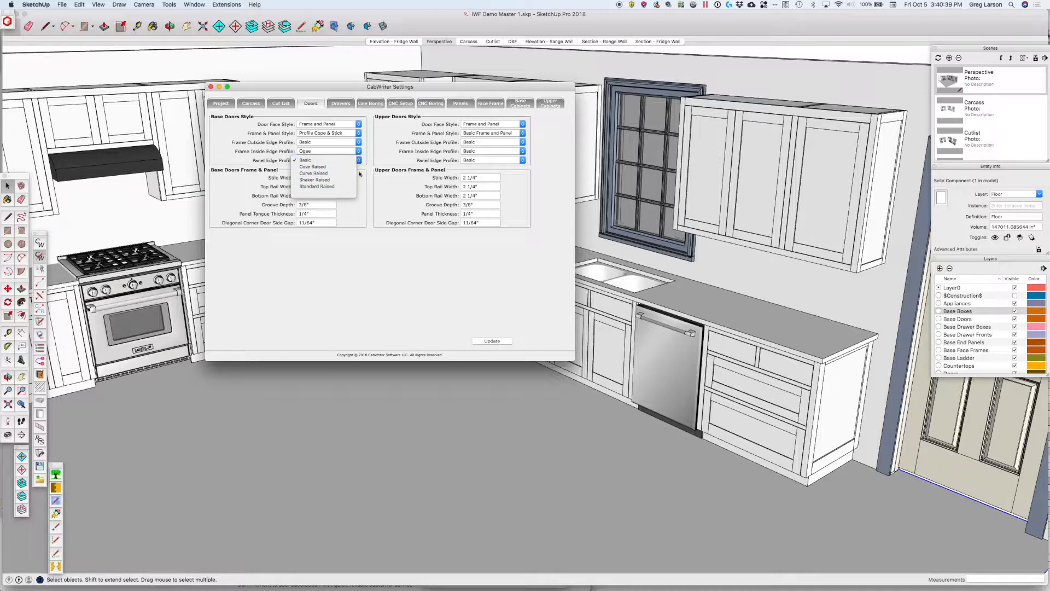
pyautogui.click(331, 186)
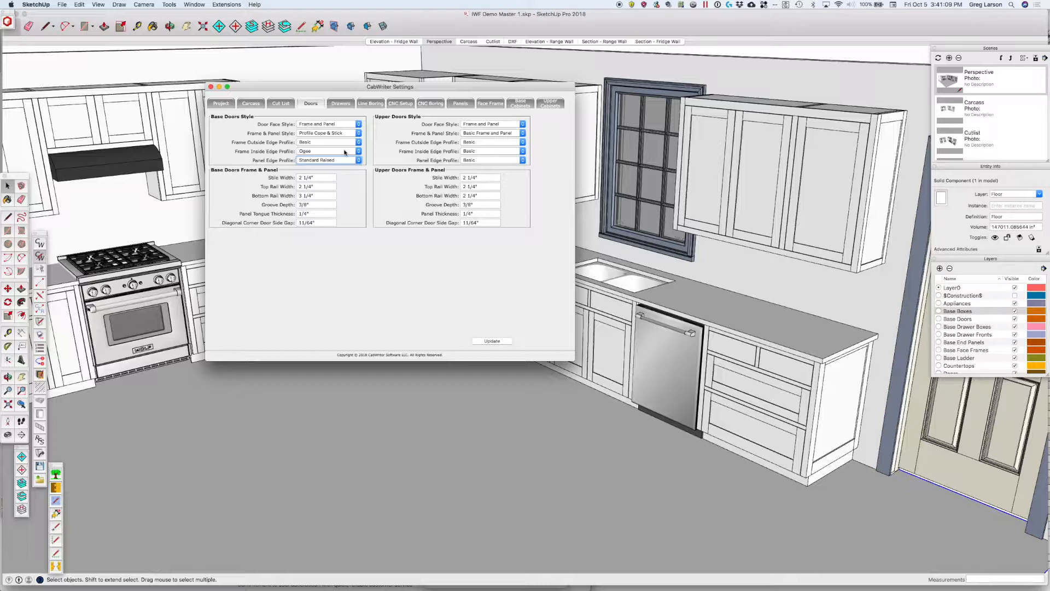
# - Review the face style options for base drawers, keep Frame and Panel, recheck the door profiles and close the CabWriter settings
pyautogui.click(347, 104)
pyautogui.click(346, 124)
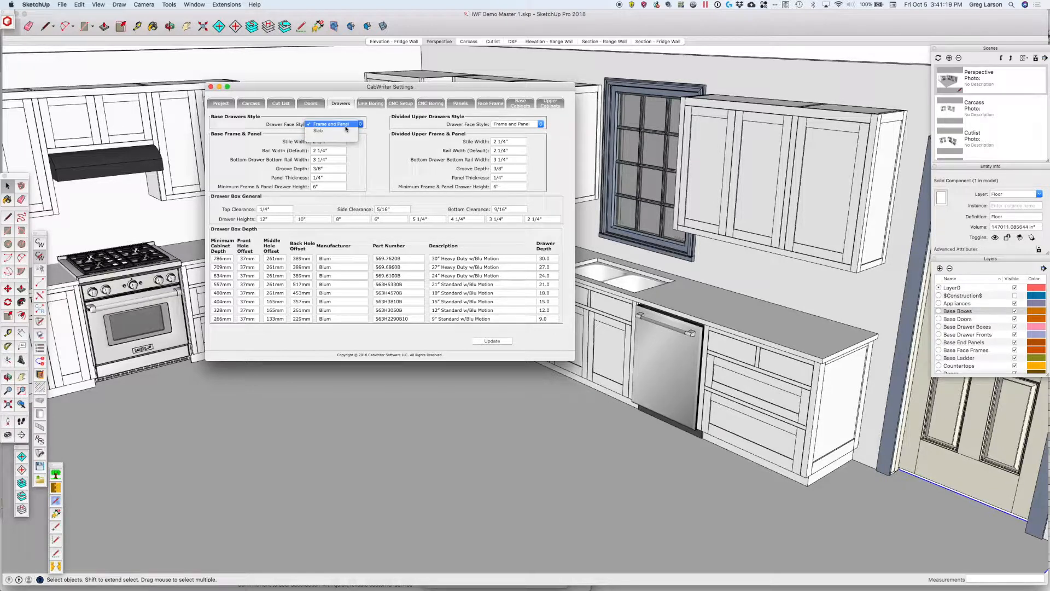
pyautogui.click(377, 121)
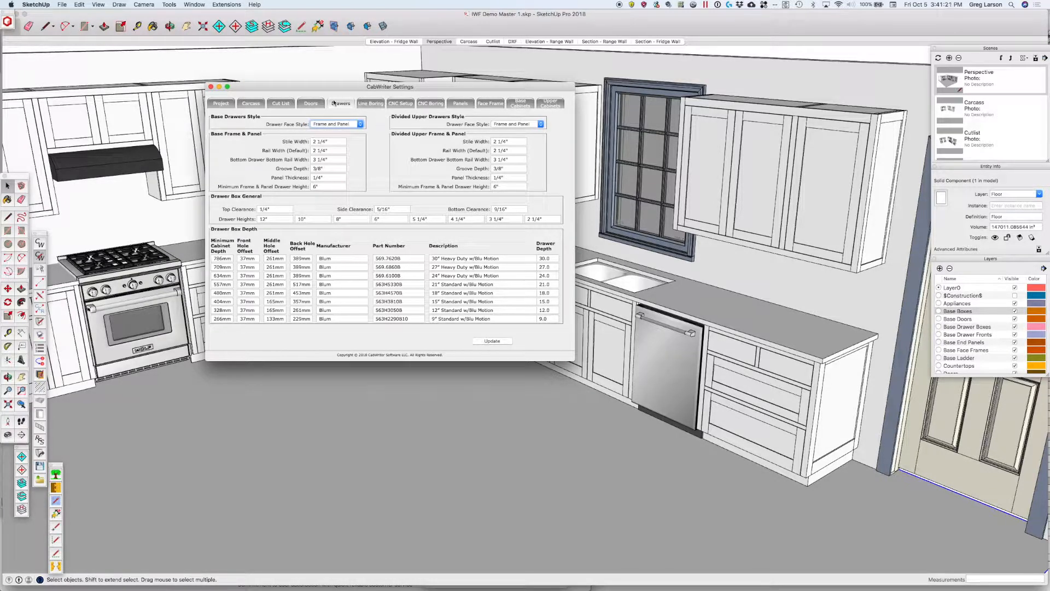
pyautogui.click(314, 106)
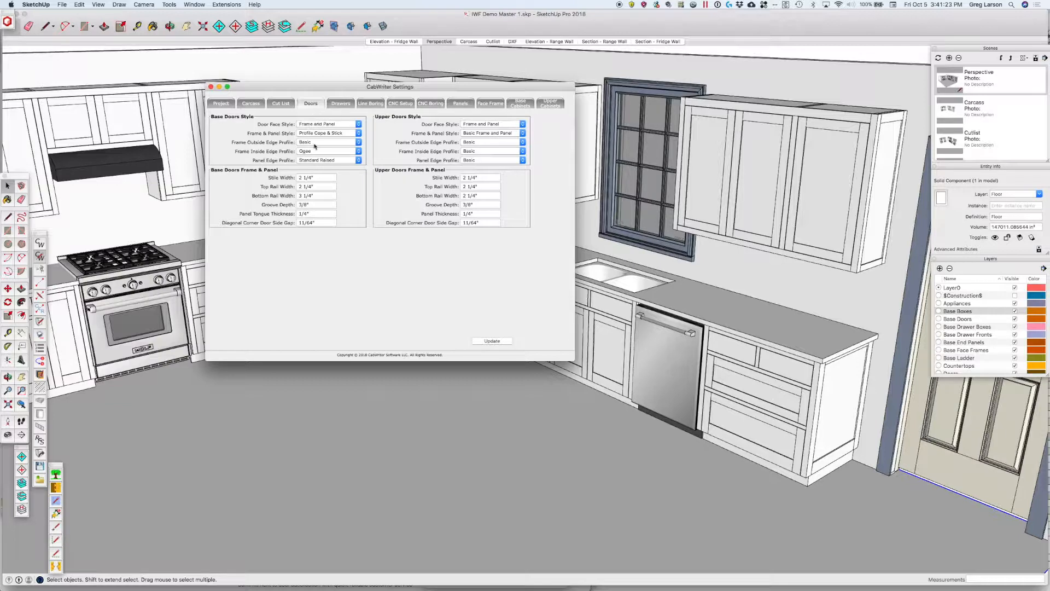
pyautogui.click(211, 87)
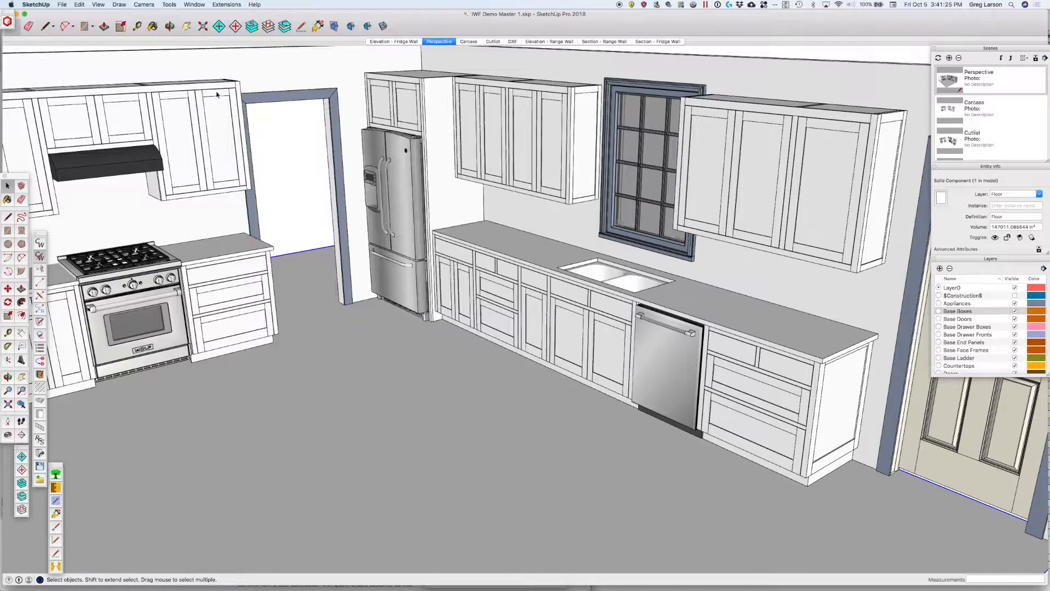
# - Redraw the base cabinet between the refrigerator and dishwasher with CabWriter, declining the cabinet's stored defaults
pyautogui.rightClick(532, 292)
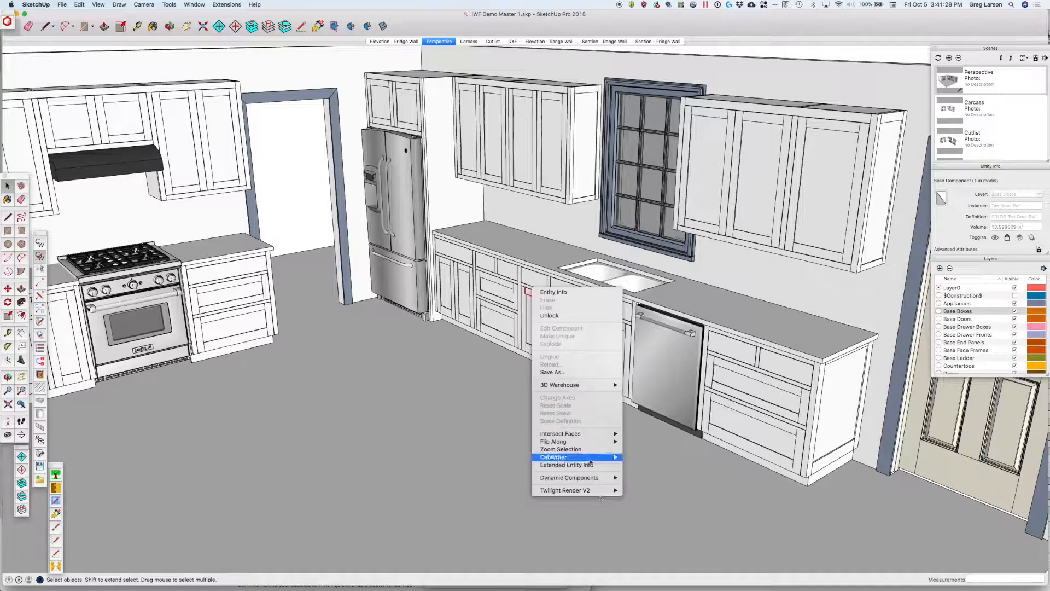
pyautogui.moveTo(590, 462)
pyautogui.click(665, 505)
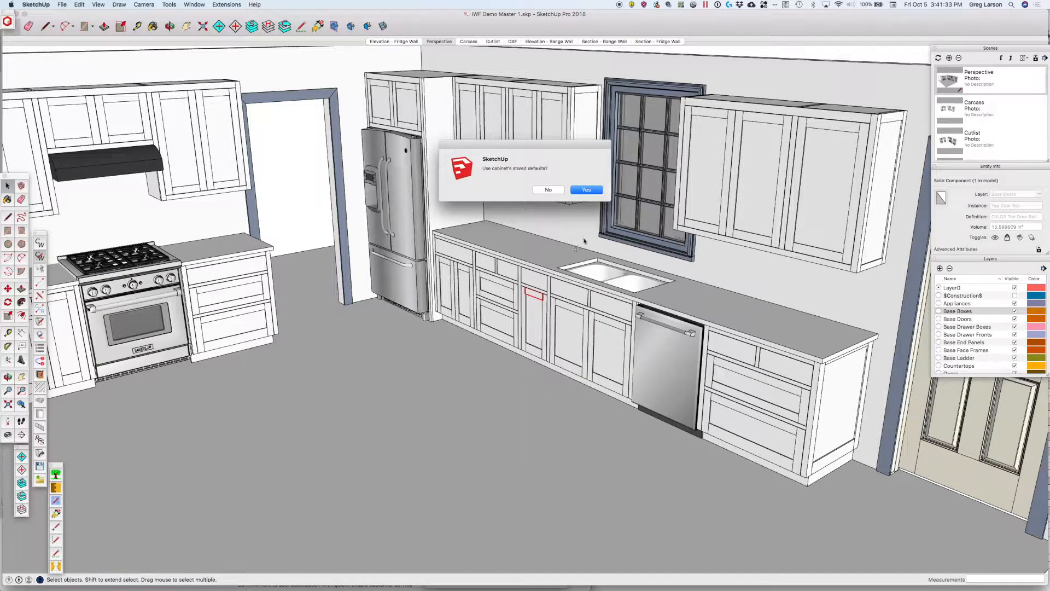
pyautogui.click(553, 191)
pyautogui.click(547, 191)
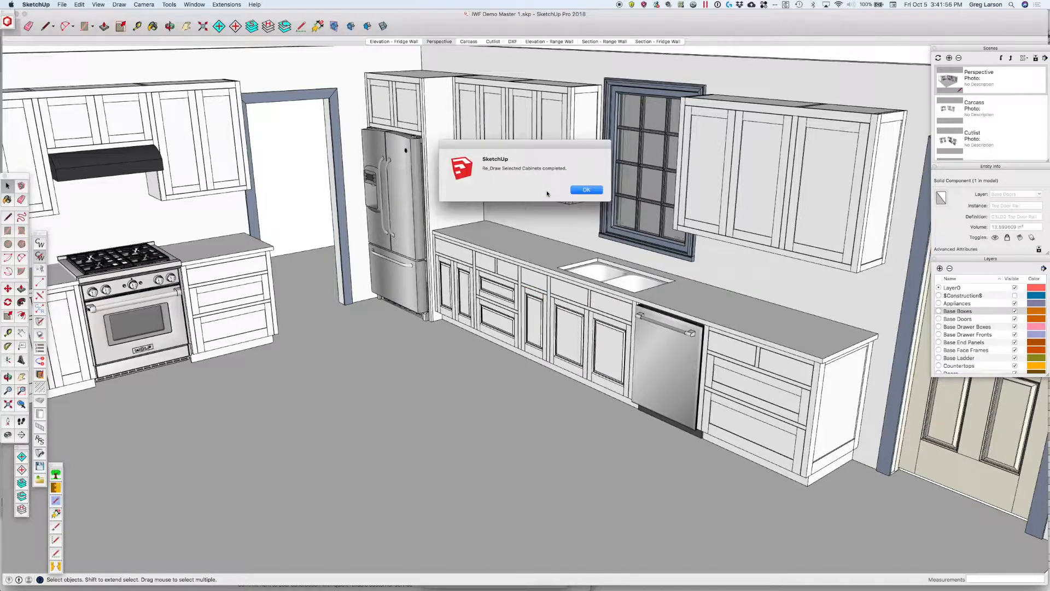
pyautogui.click(596, 190)
# - Examine the inside edge and raised panel profiles on the redrawn base doors and drawer fronts up close
pyautogui.scroll(5, 527, 296)
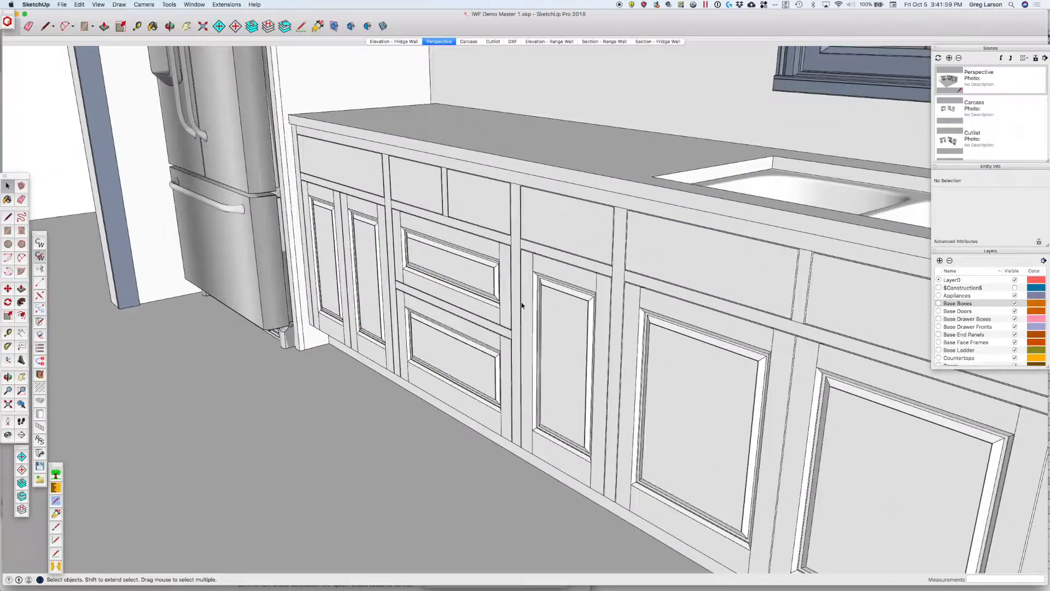
pyautogui.scroll(3, 521, 304)
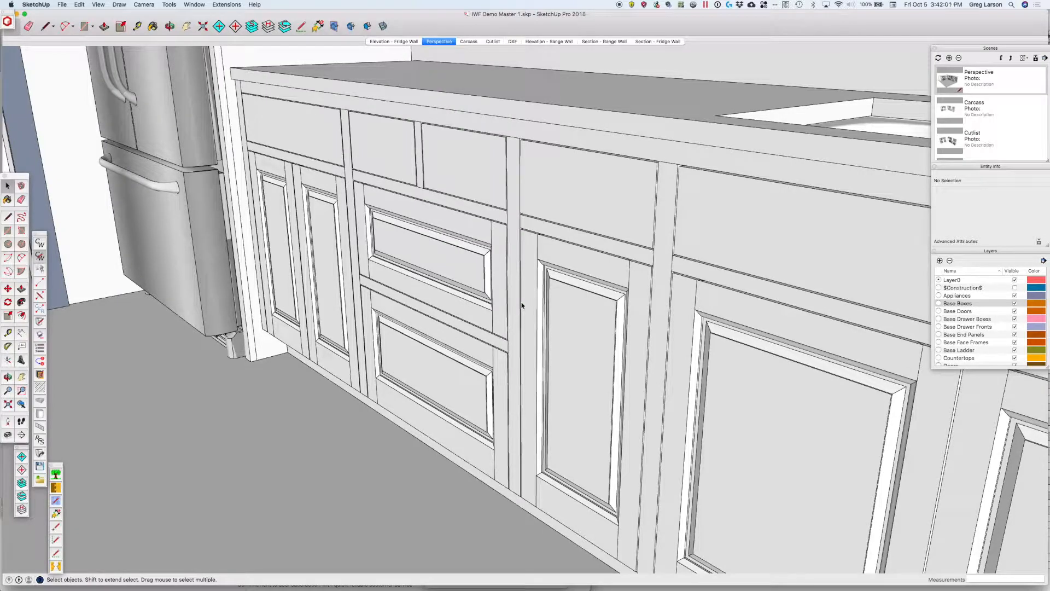
pyautogui.scroll(2, 521, 305)
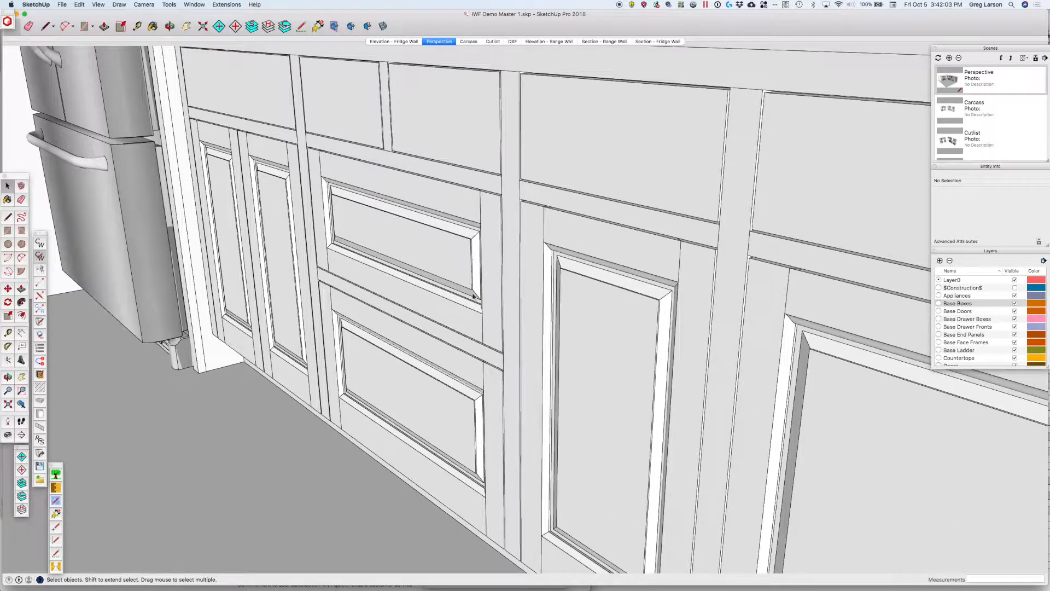
pyautogui.scroll(-5, 473, 293)
pyautogui.scroll(5, 481, 283)
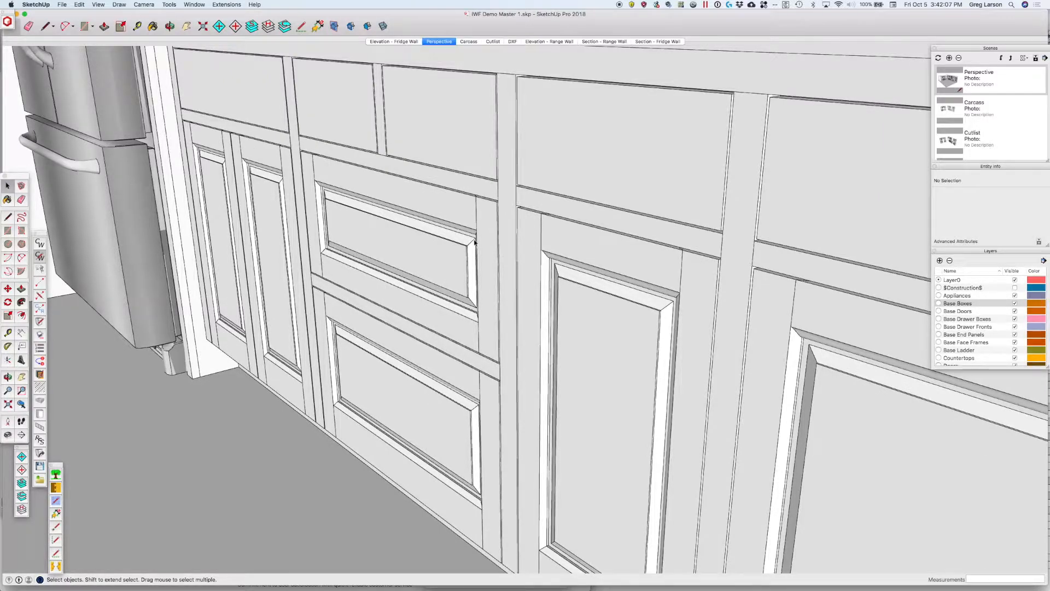
pyautogui.scroll(-2, 474, 243)
pyautogui.scroll(-3, 474, 242)
pyautogui.scroll(6, 520, 259)
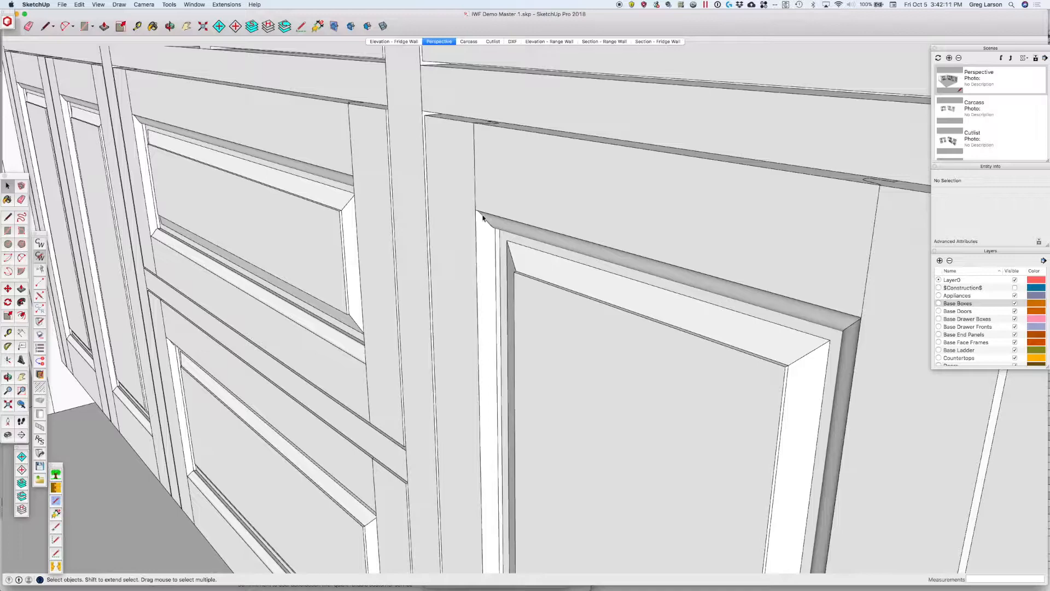
pyautogui.scroll(-4, 483, 230)
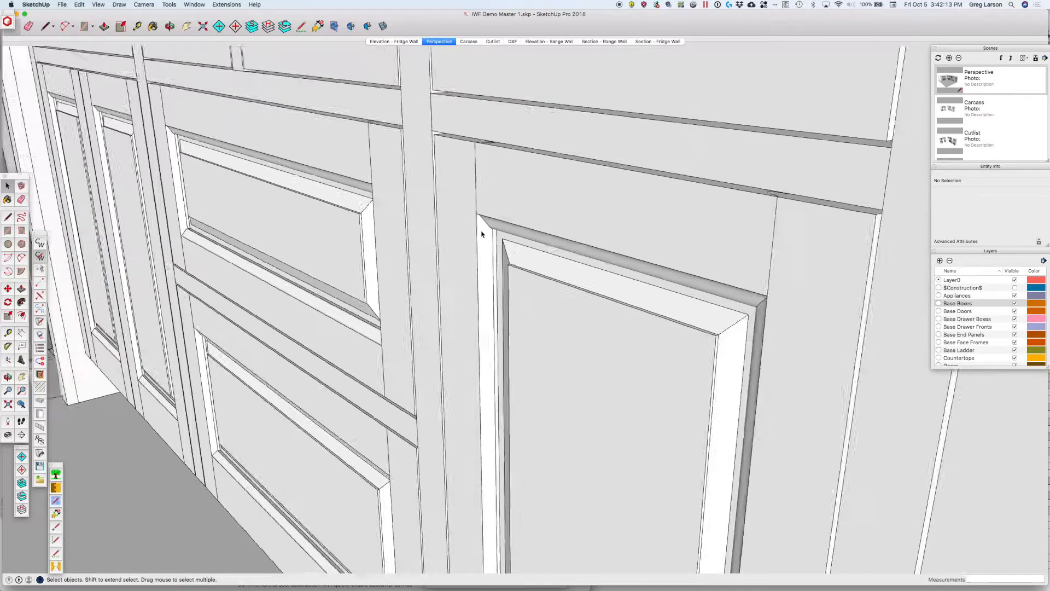
pyautogui.scroll(-3, 482, 233)
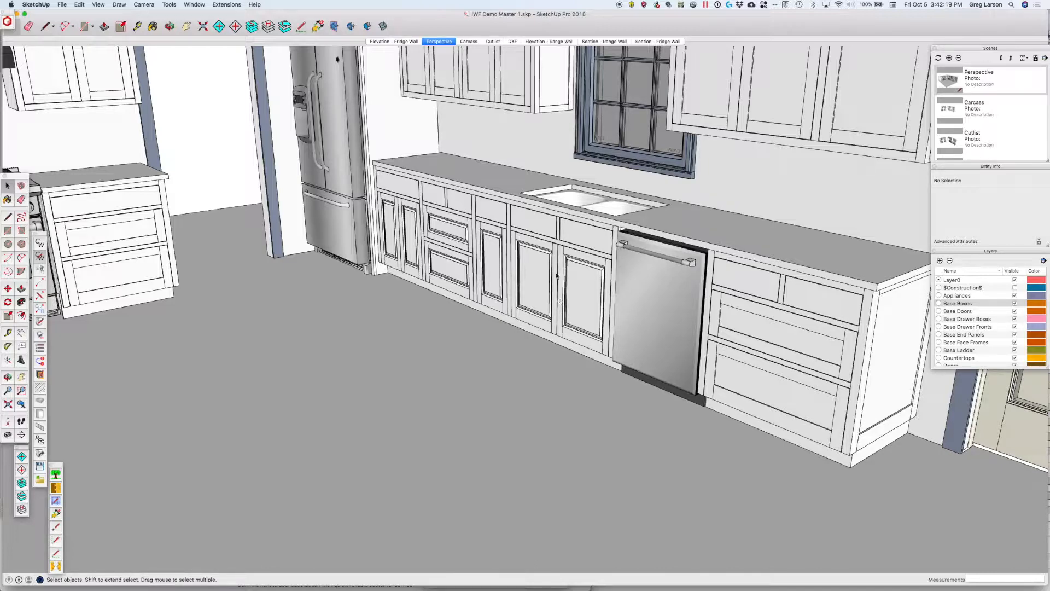
pyautogui.scroll(4, 549, 274)
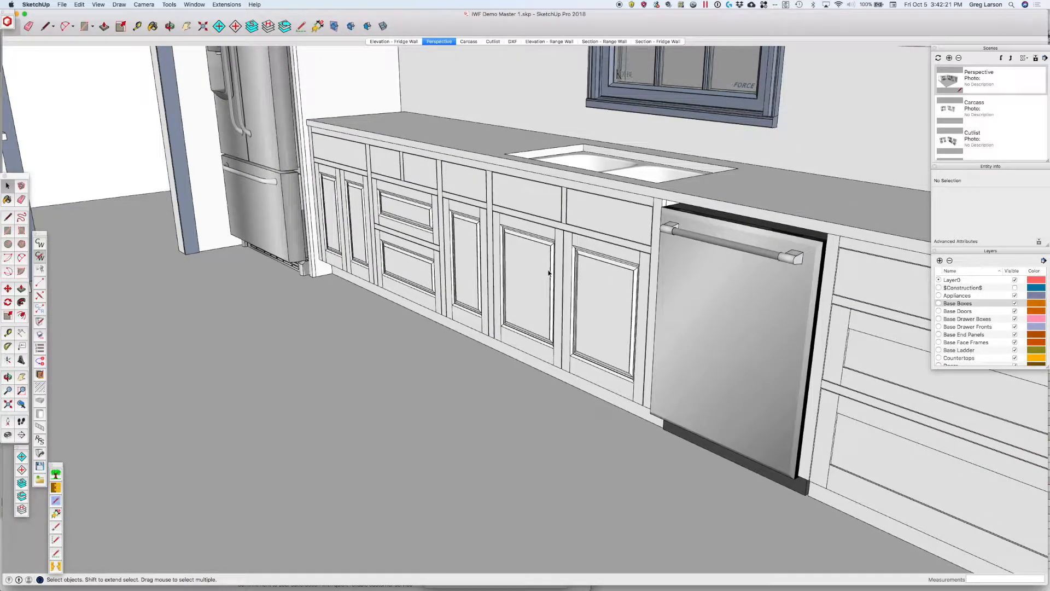
pyautogui.scroll(-2, 549, 273)
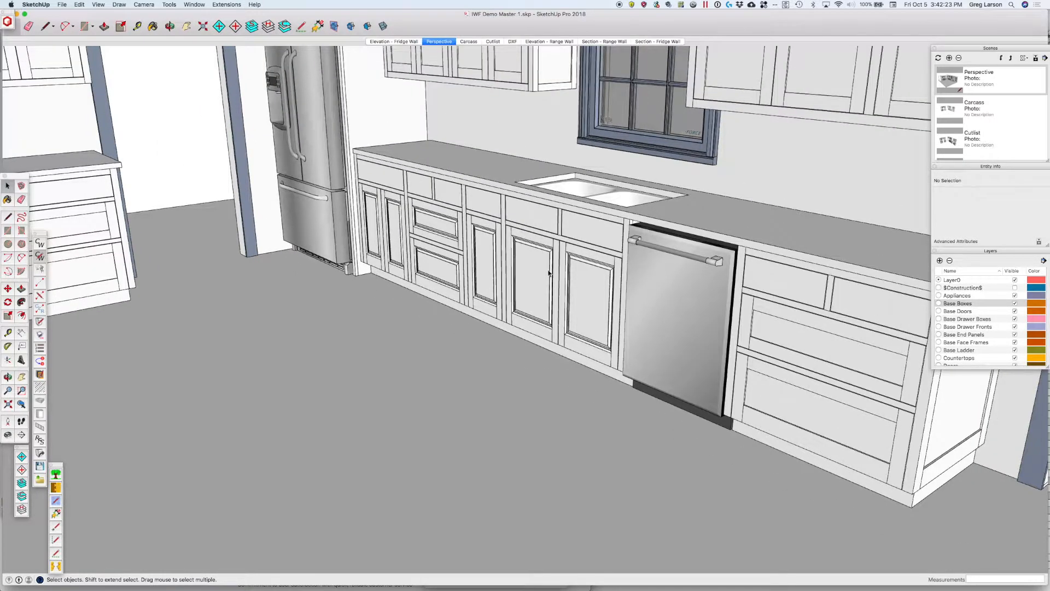
pyautogui.scroll(-1, 528, 295)
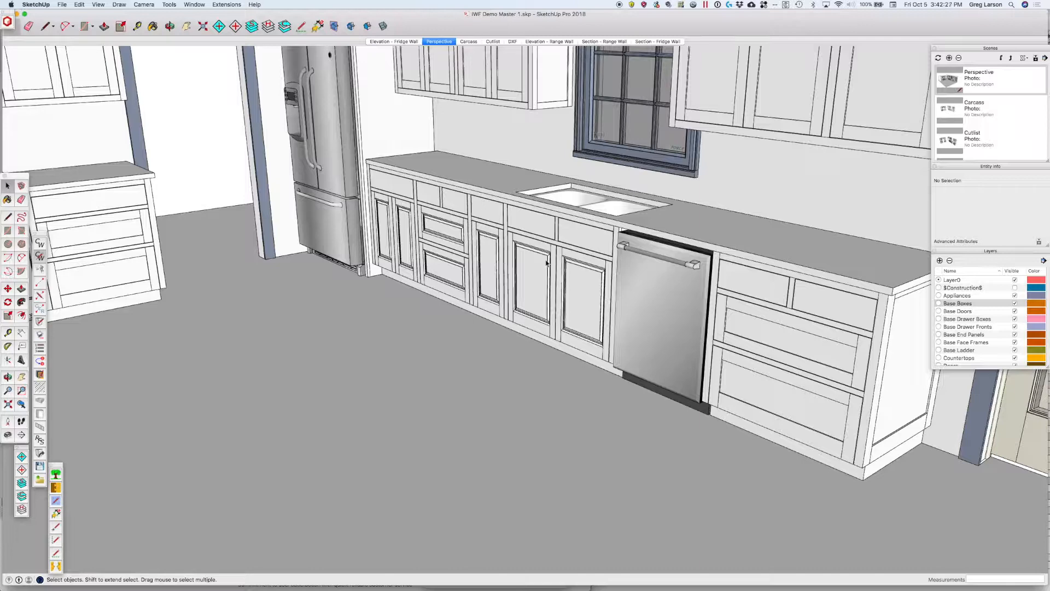
pyautogui.scroll(2, 546, 263)
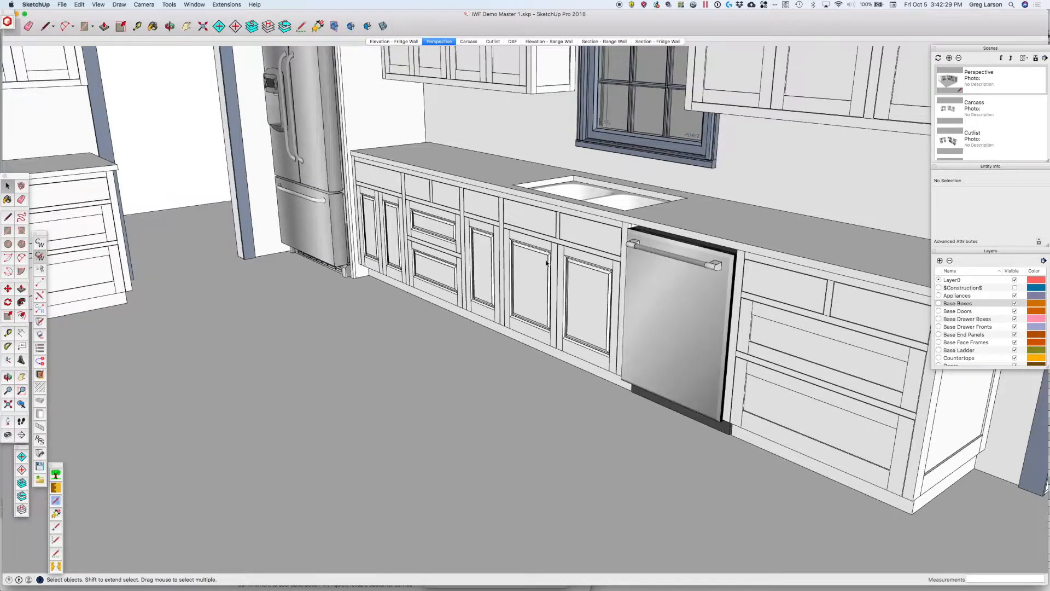
pyautogui.scroll(-3, 517, 286)
pyautogui.scroll(3, 516, 286)
pyautogui.scroll(-2, 516, 287)
pyautogui.scroll(2, 514, 287)
pyautogui.scroll(-2, 515, 287)
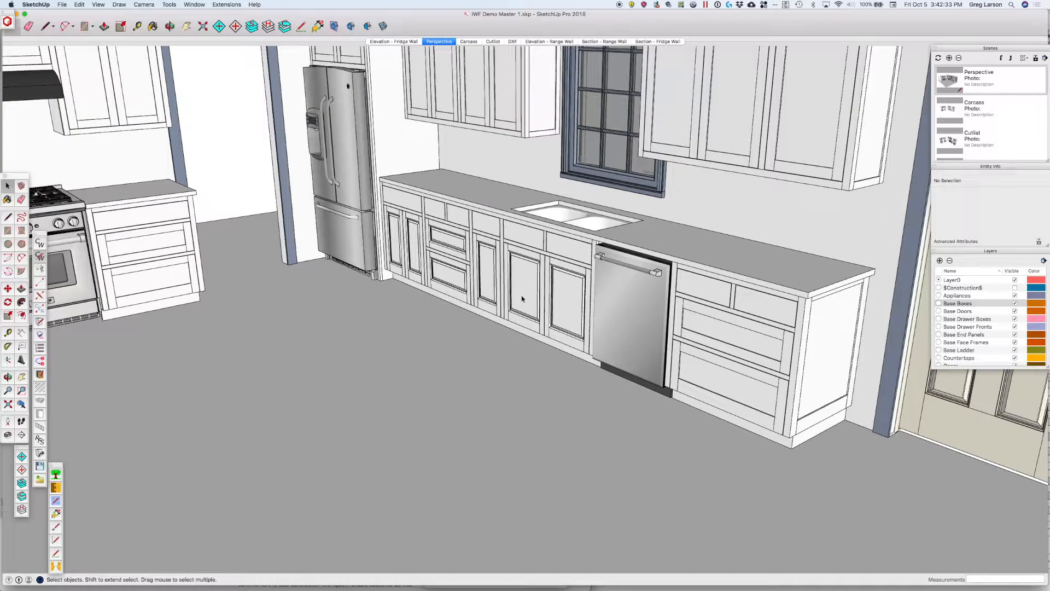